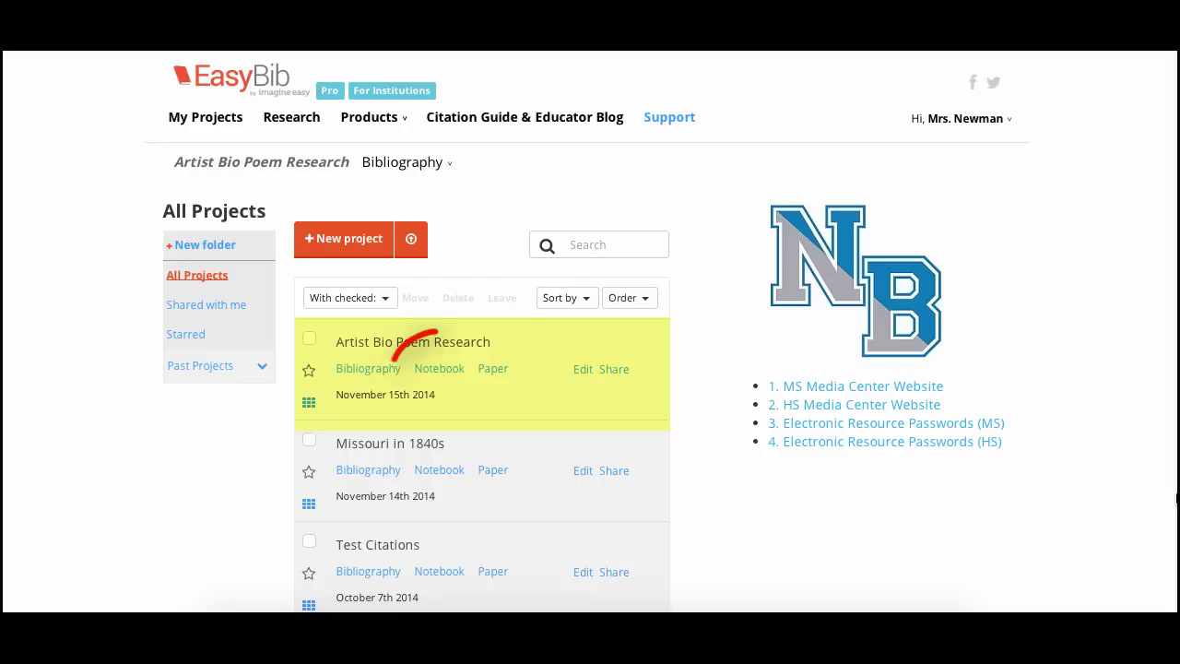
- In the Artist Bio Poem Research notebook, start a new note titled "Legacy" with the "Chuck Close." Authors and Artists for Young Adults source
left_click(431, 370)
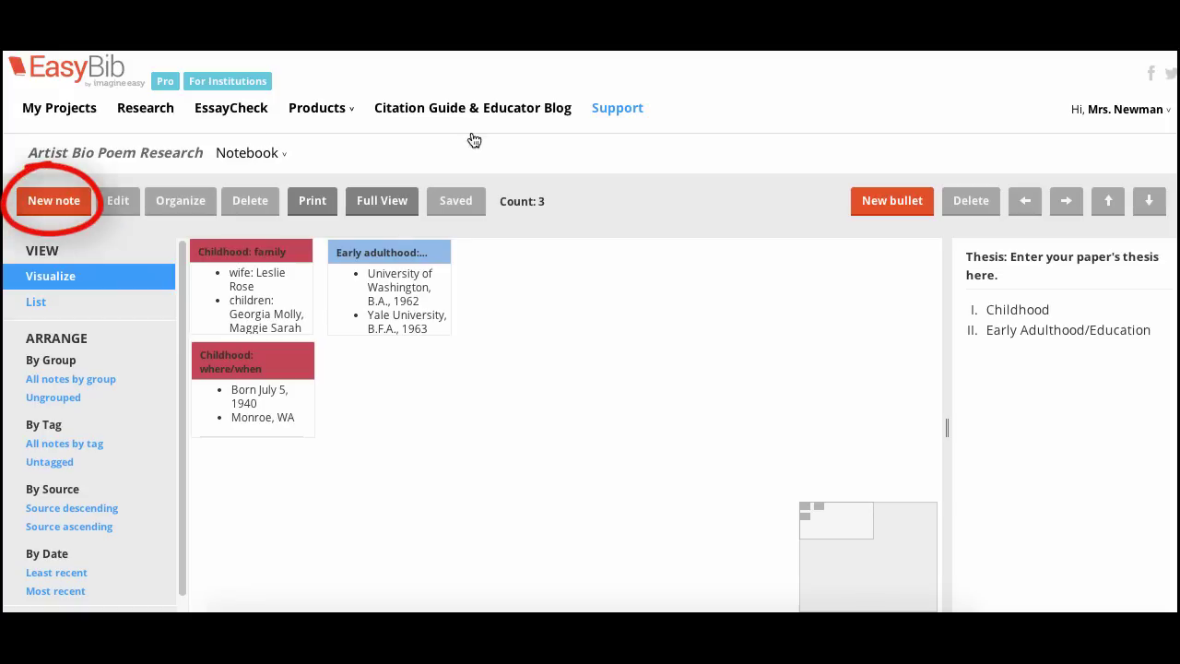
left_click(67, 190)
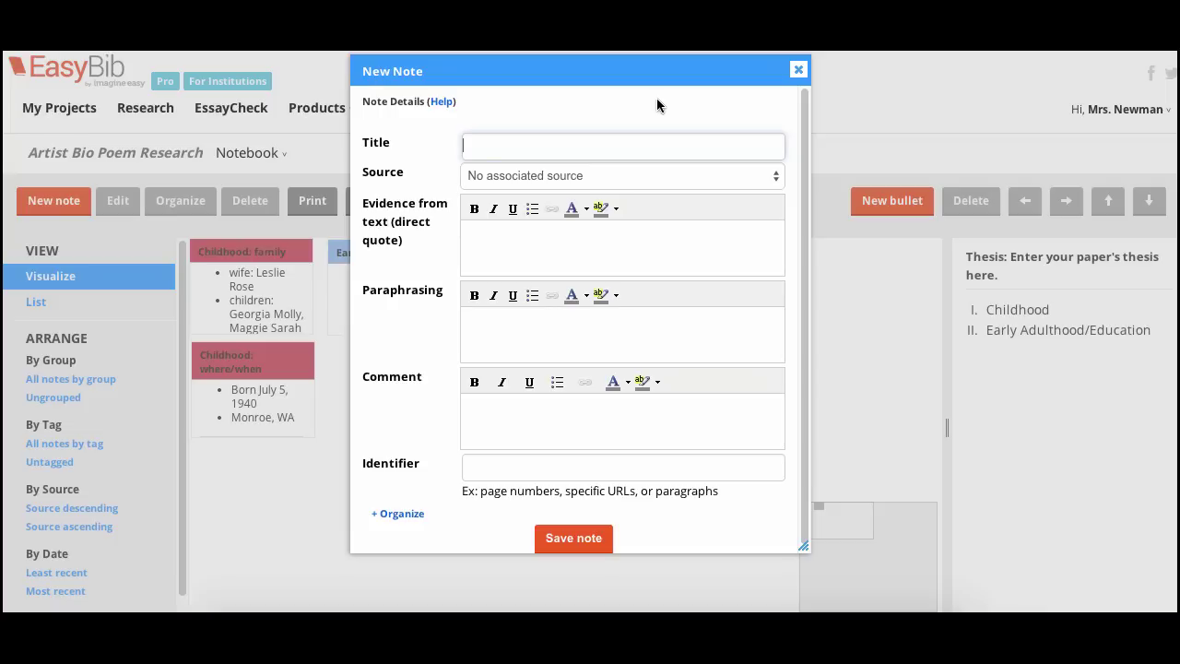
type("Legacy")
left_click(600, 175)
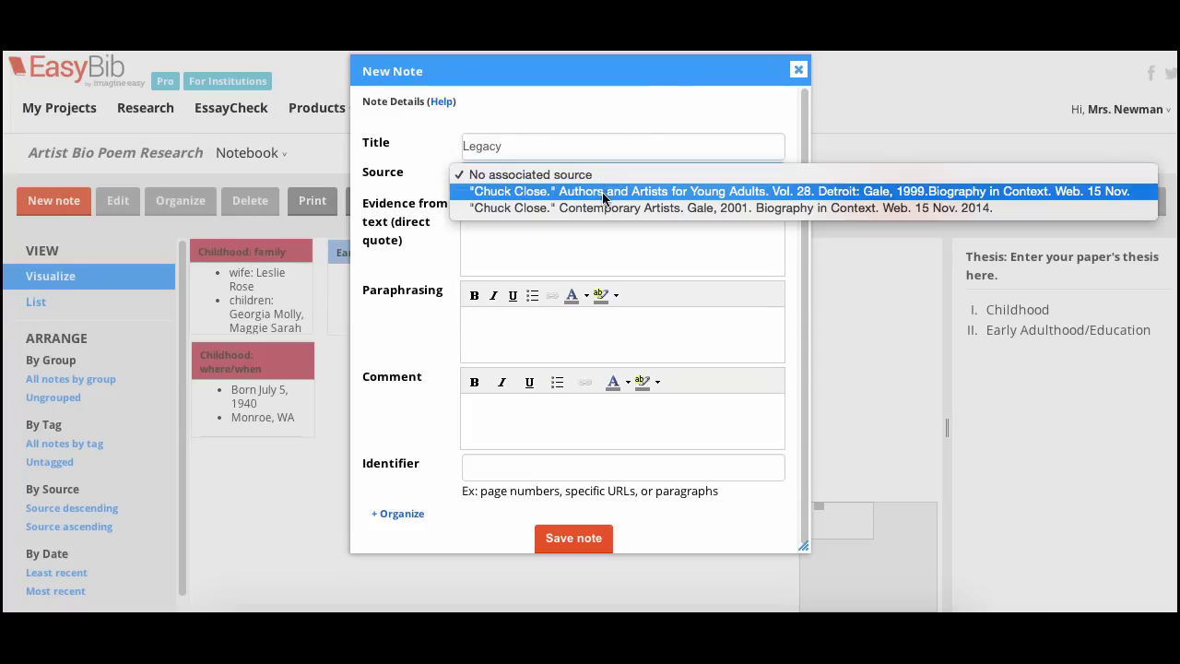
left_click(602, 192)
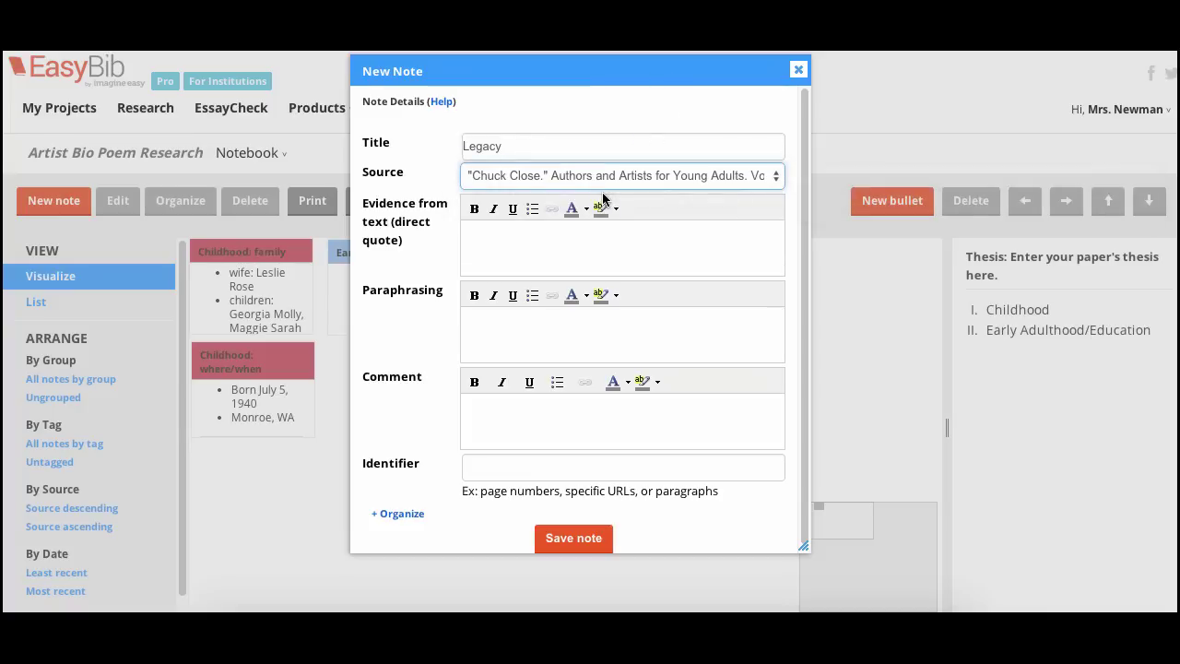
- Enter the quoted Art New England passage about the inhumanity of Close's portraits as the note's direct-quote evidence and review it
left_click(689, 258)
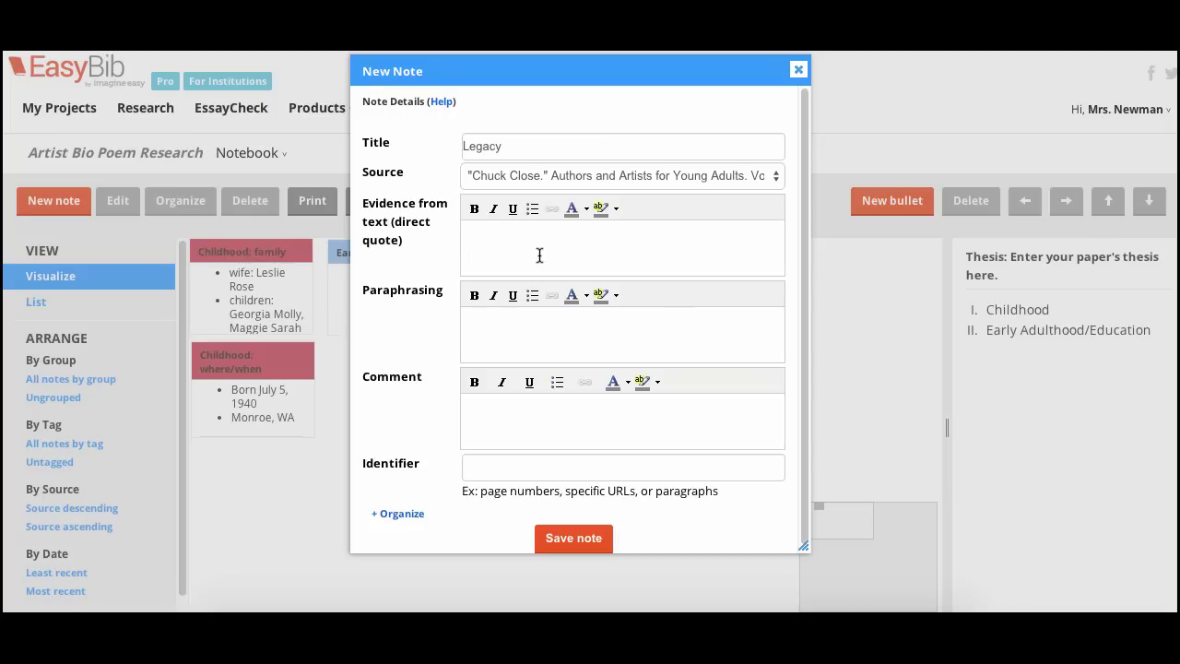
type("\"")
type("Donald Kuspit wrote in Art New England that \"...the fashionable inhumanity of Close's portraits bespeaks the inhumanity of our age, which makes them emotionally telling despite their spectacular character.")
type("\"")
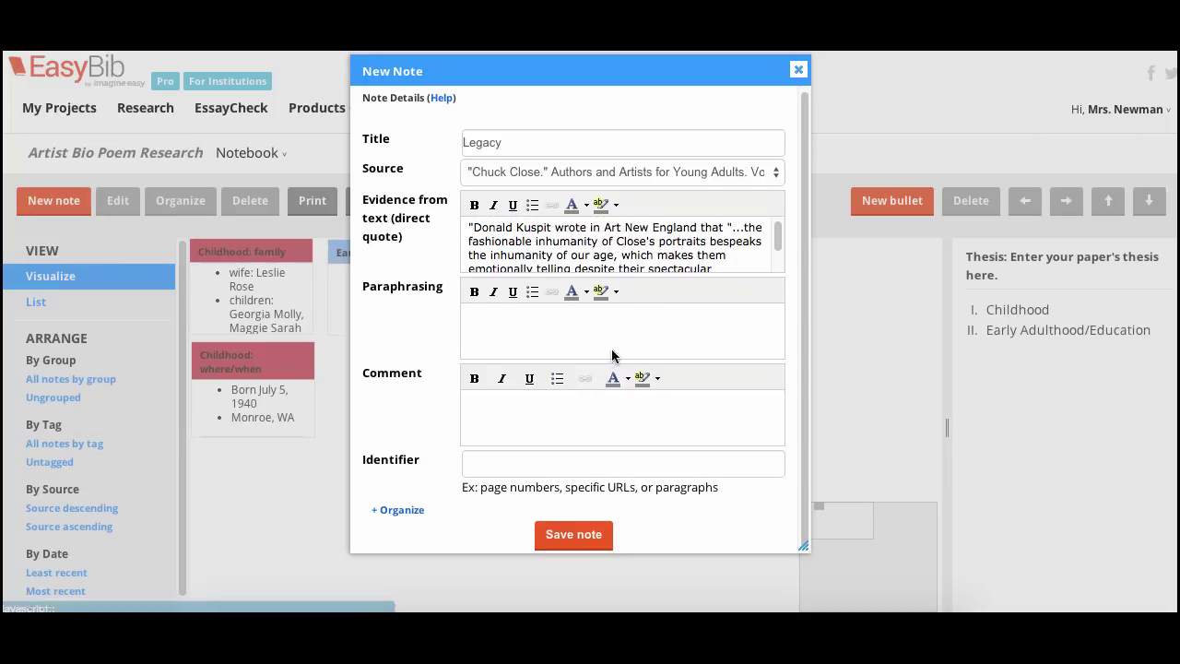
left_click(610, 339)
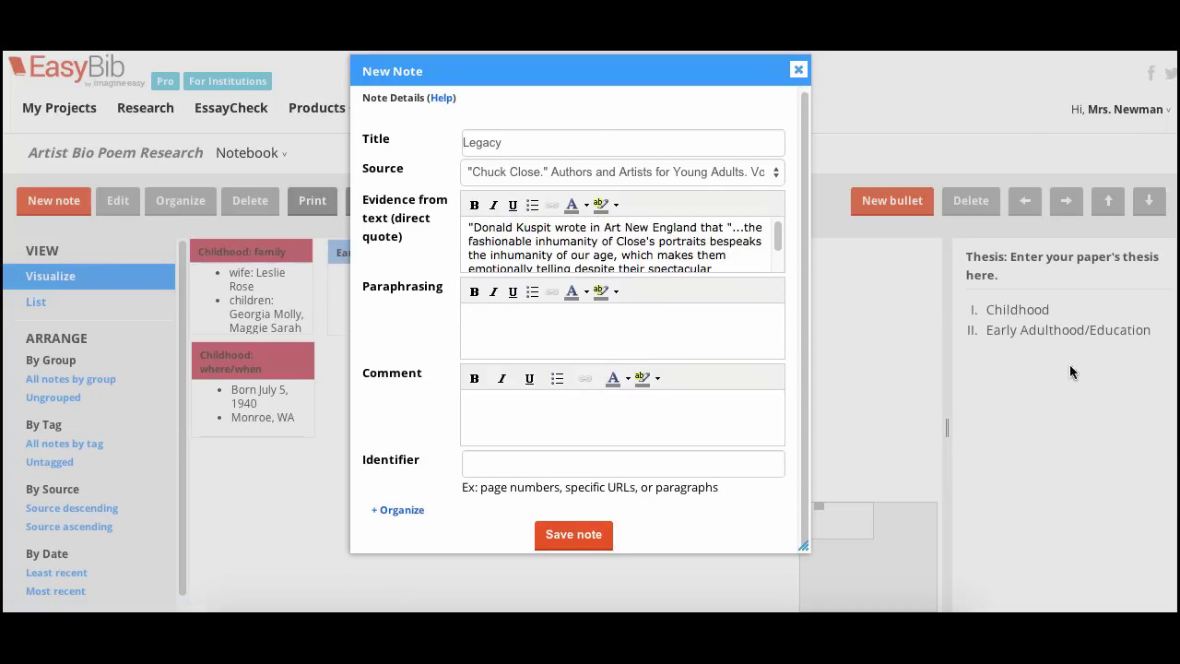
scroll(774, 239, "down", 2)
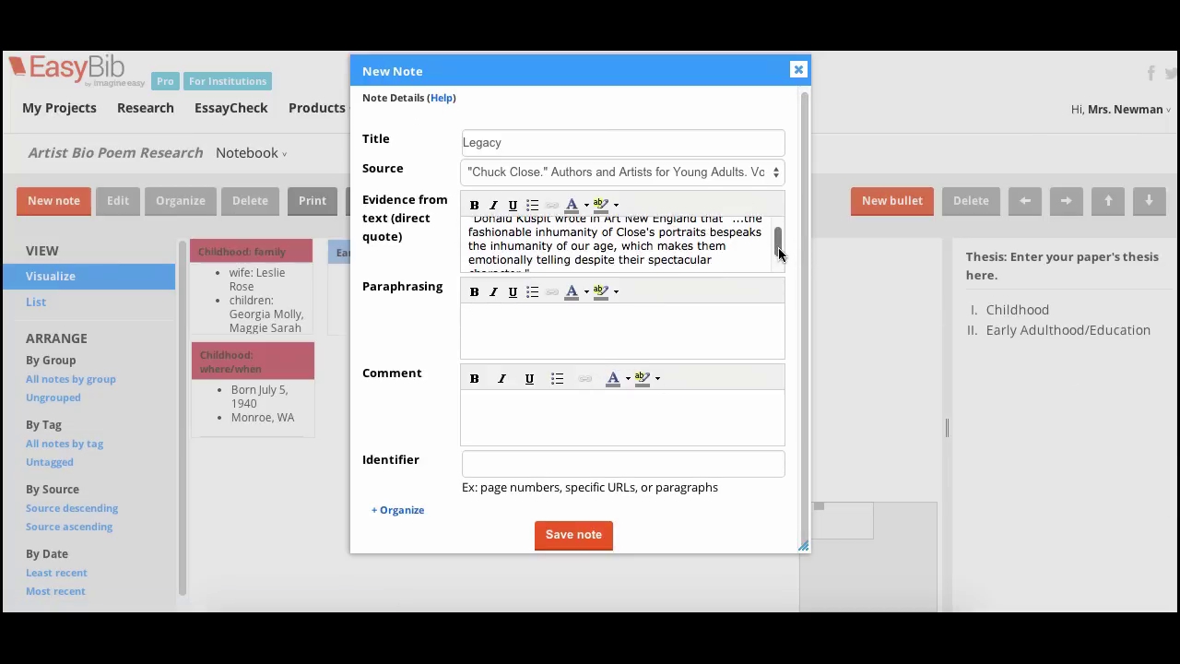
scroll(777, 243, "up", 2)
scroll(778, 247, "up", 1)
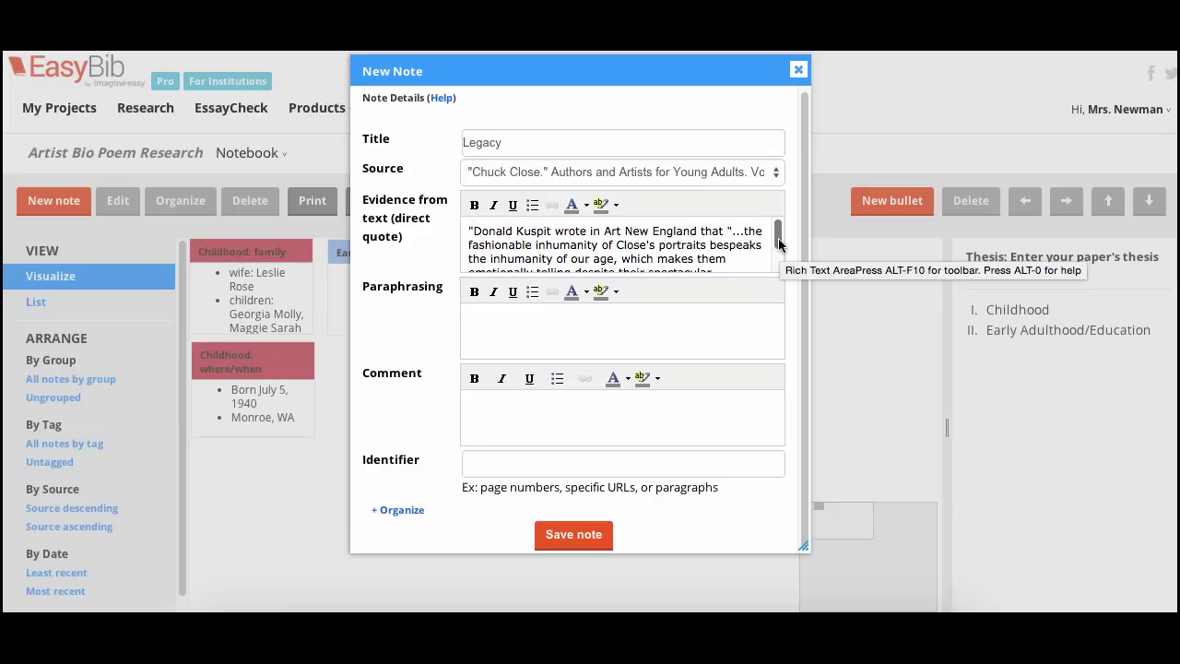
scroll(778, 245, "down", 1)
scroll(778, 244, "up", 1)
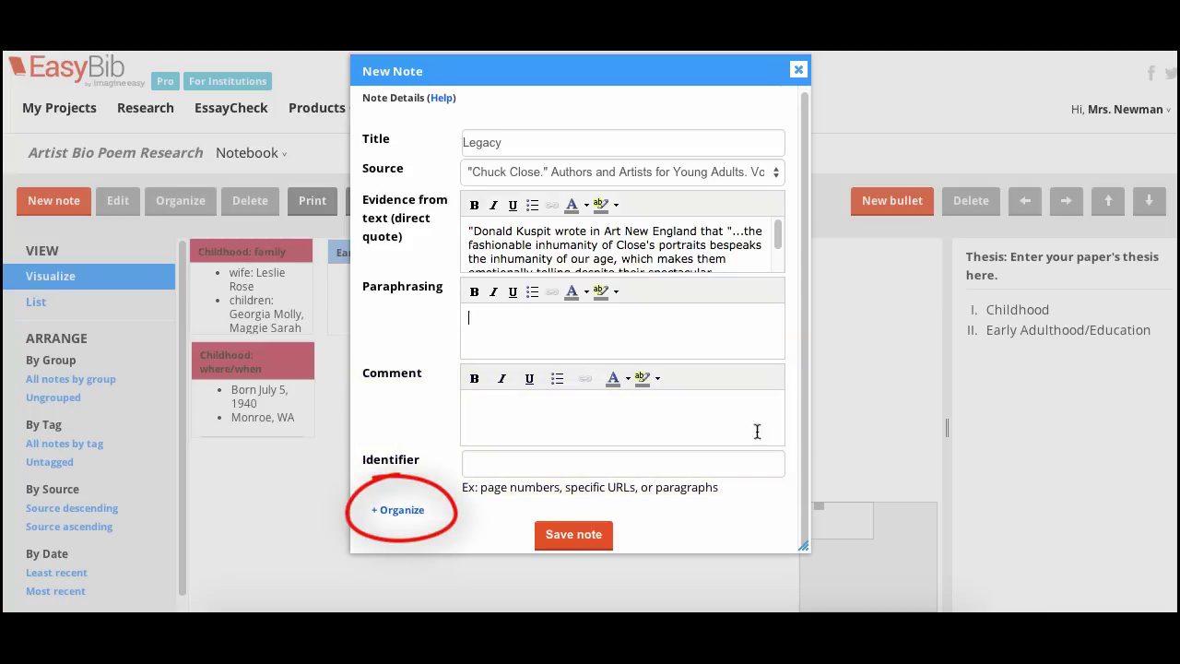
- Reveal the note's group, tag and color options and save the note
left_click(419, 510)
scroll(427, 505, "down", 3)
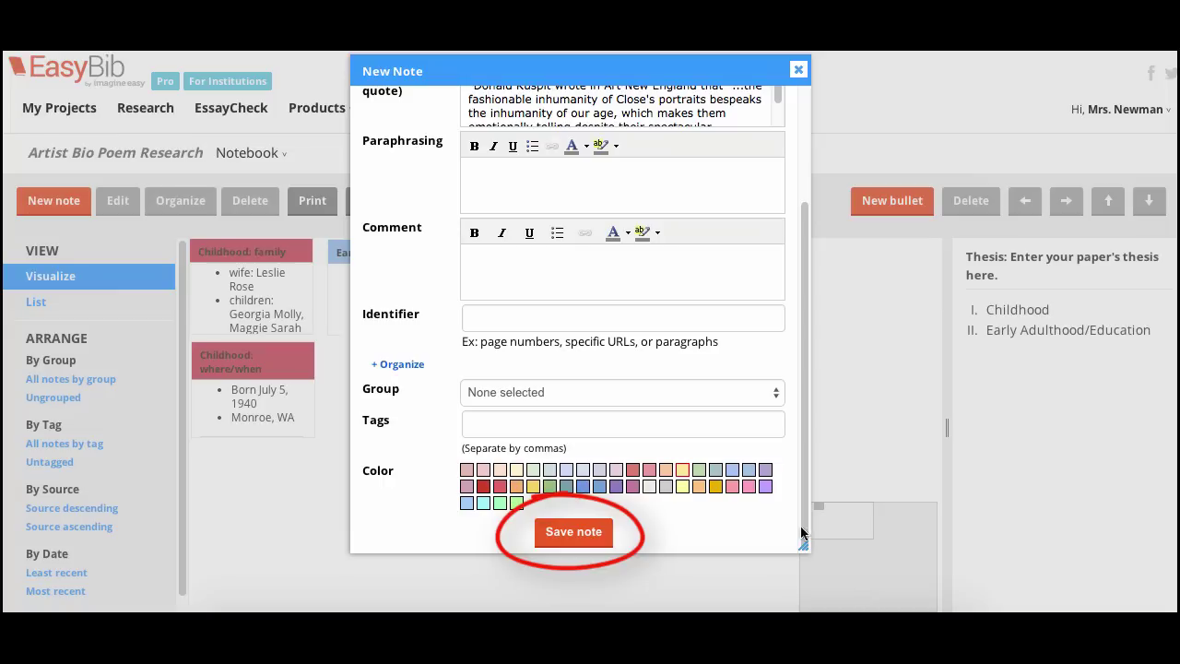
left_click(581, 532)
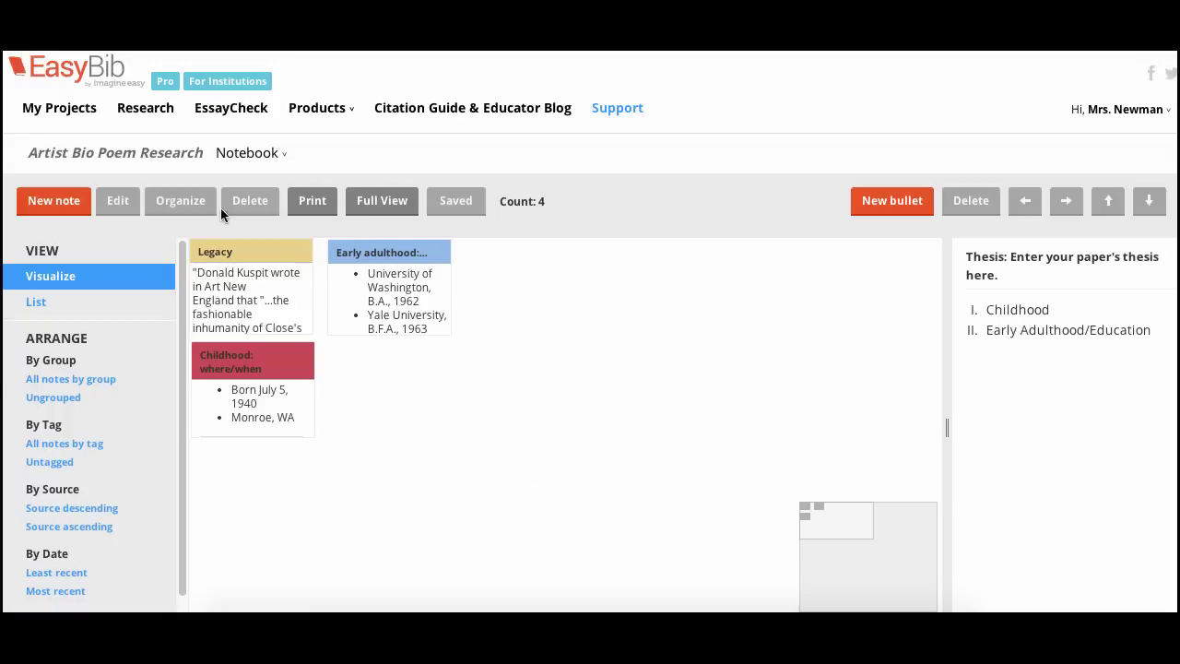
- Place the Legacy note beside the Early adulthood note, and check the notes in list view before returning to the visual layout
left_click_drag(231, 251, 519, 255)
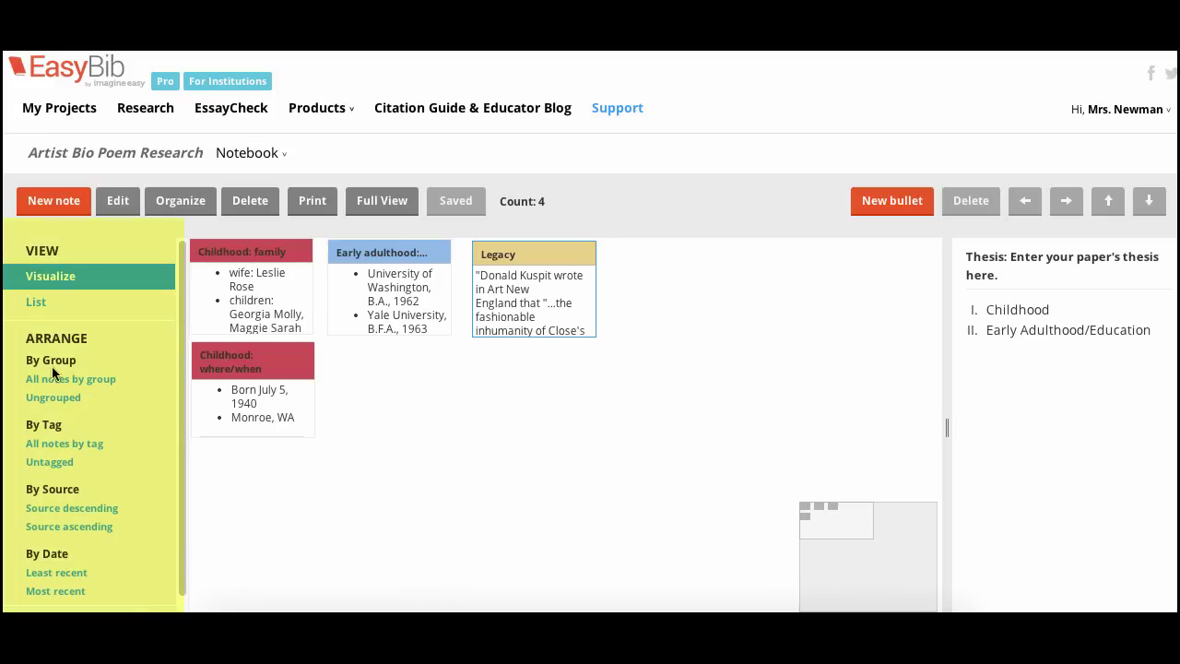
left_click(54, 306)
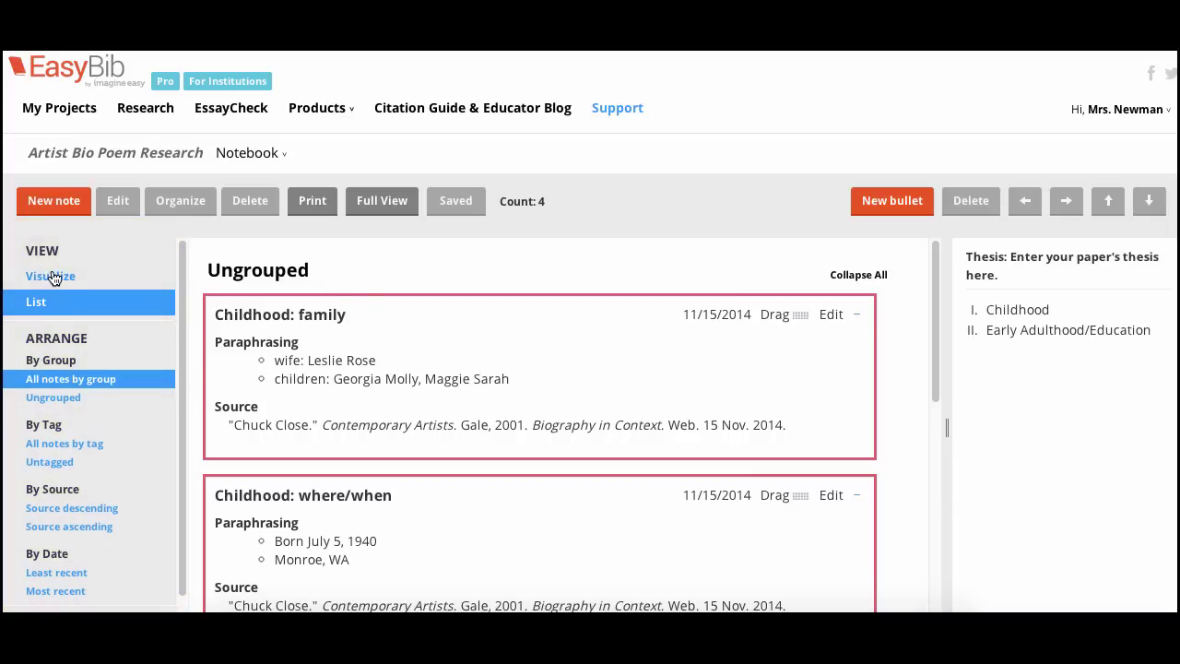
left_click(55, 279)
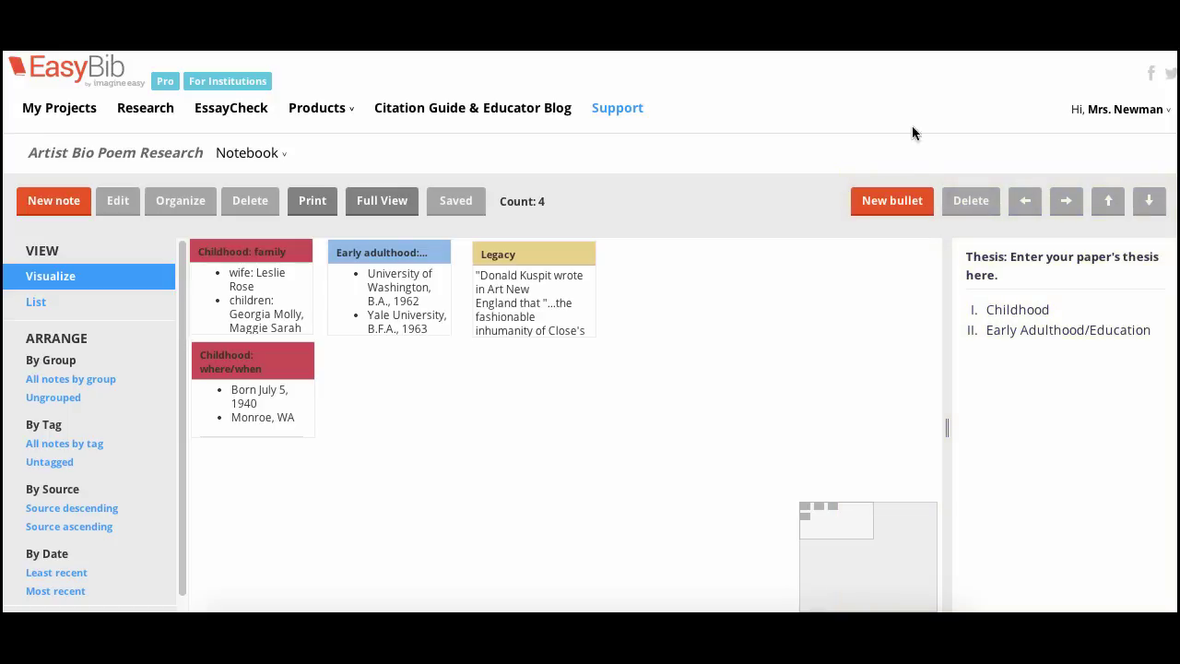
- Add a third main item named "Legacy" to the paper outline
left_click(904, 202)
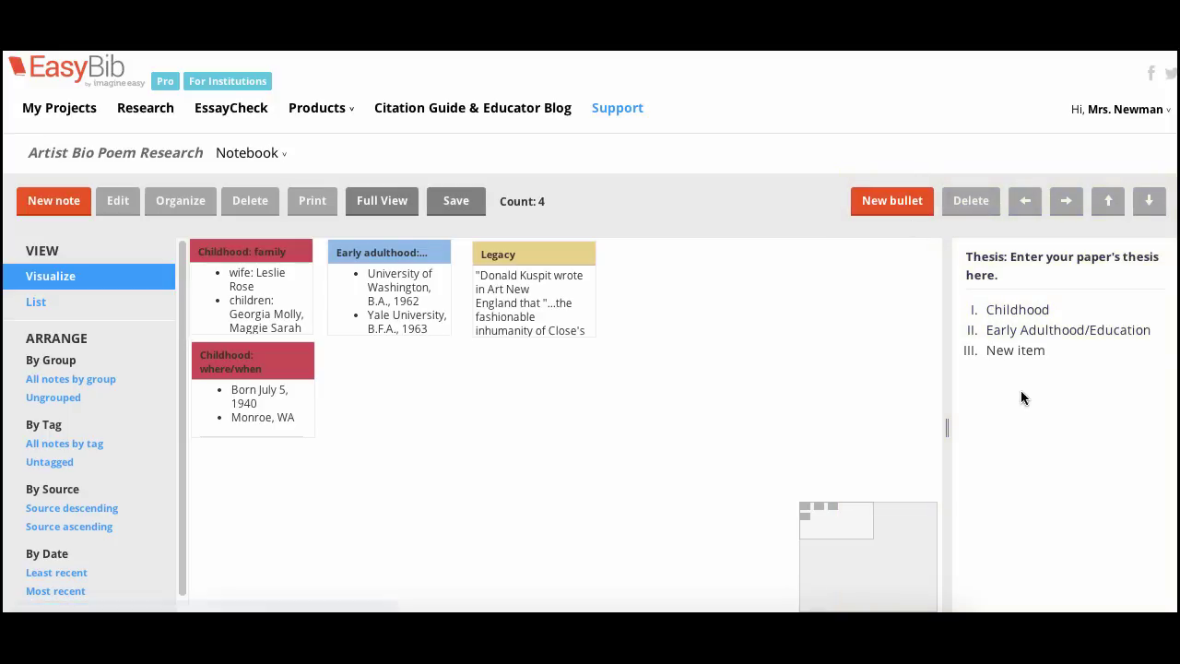
left_click(1014, 352)
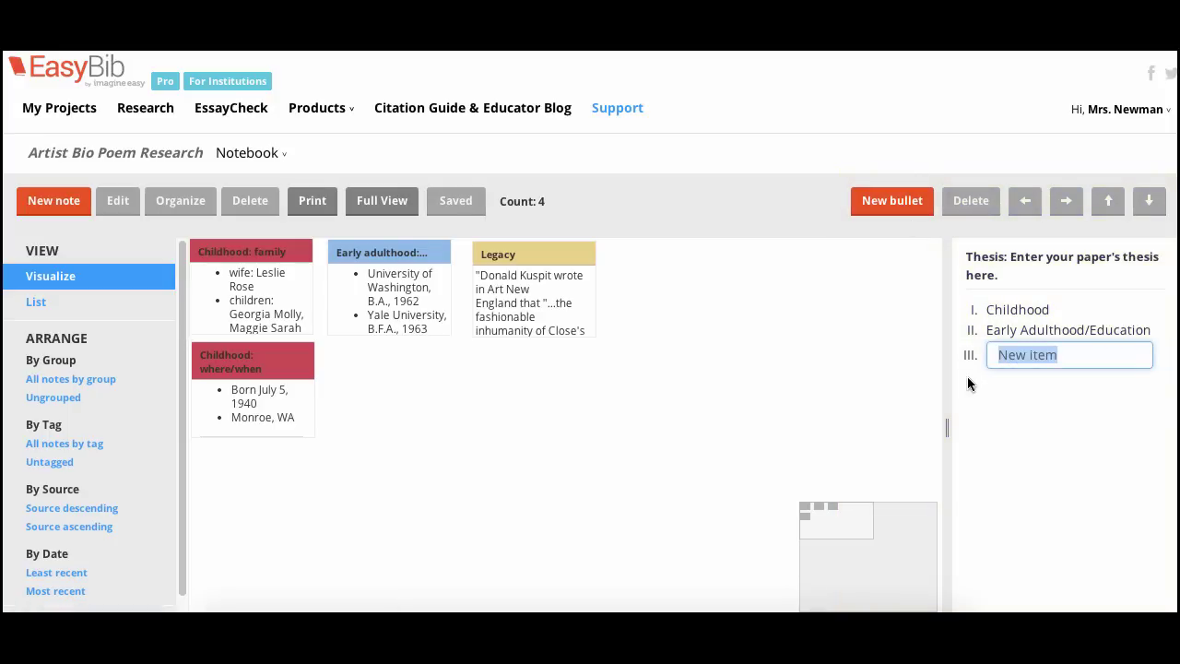
type("Legacy")
key("Return")
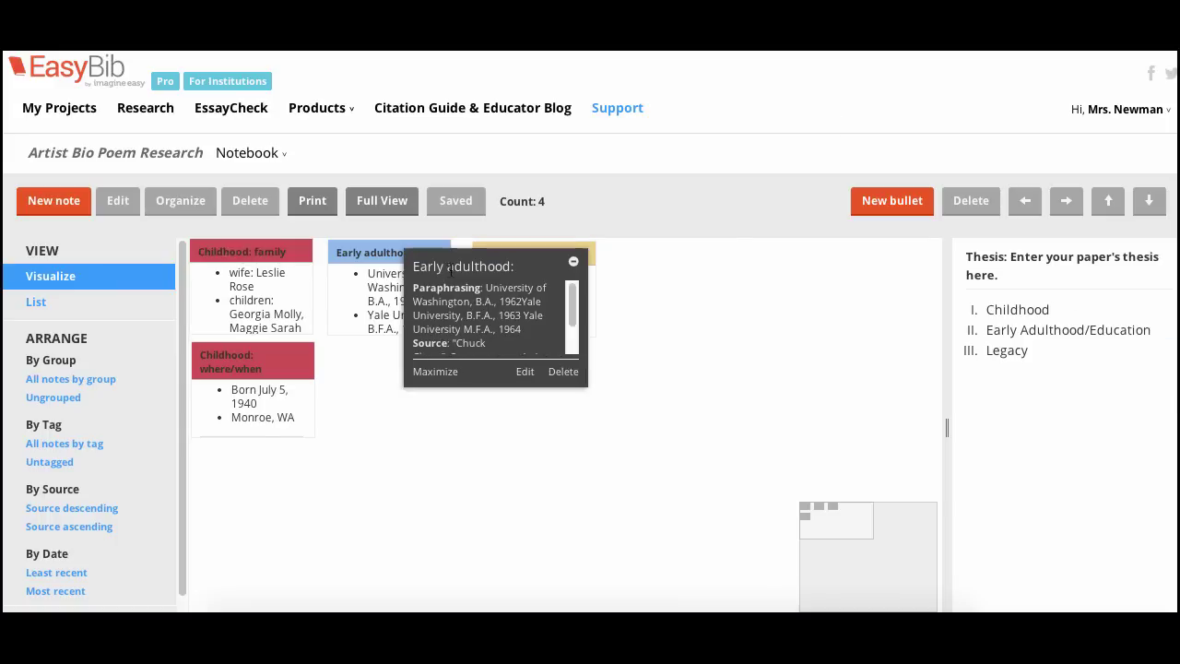
- Place Legacy under Legacy, Childhood: family under Childhood, Childhood: where/when under Early Adulthood/Education, and the Early adulthood note at the outline's end
left_click_drag(524, 253, 1022, 352)
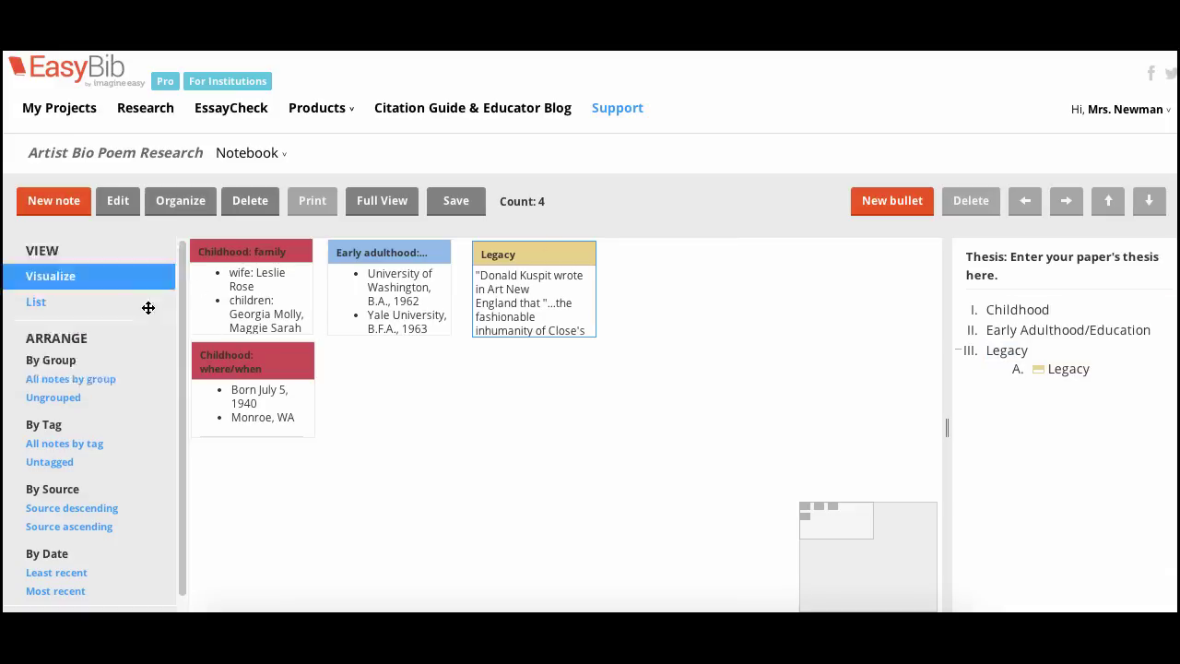
left_click_drag(239, 256, 985, 308)
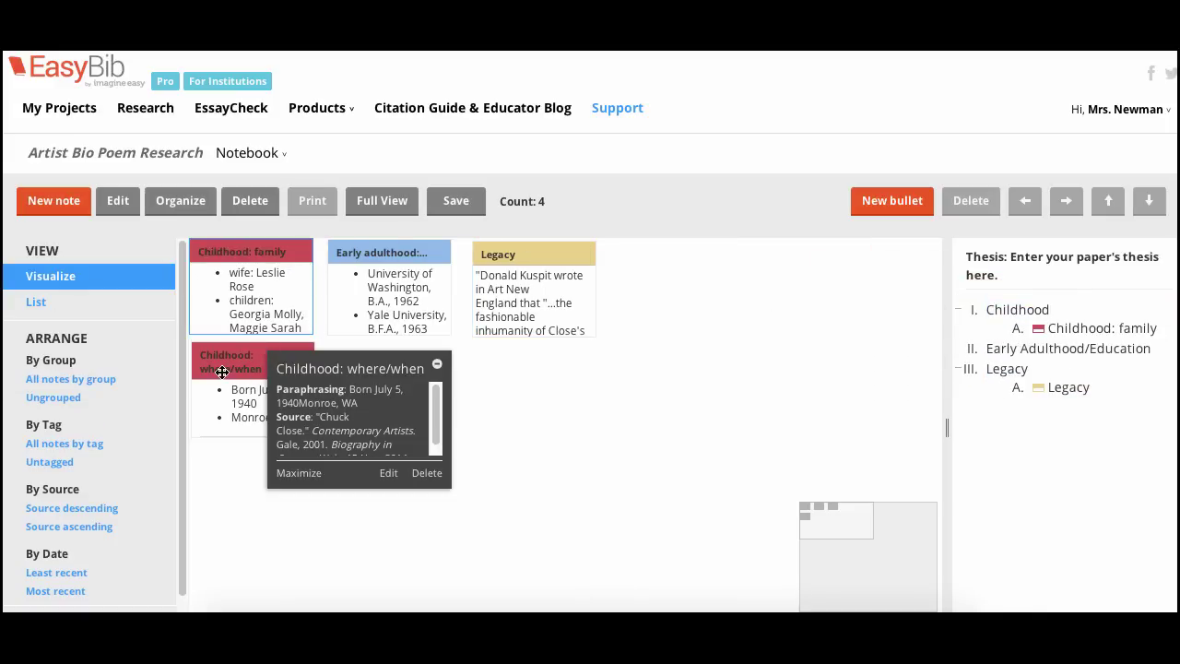
left_click_drag(222, 373, 996, 347)
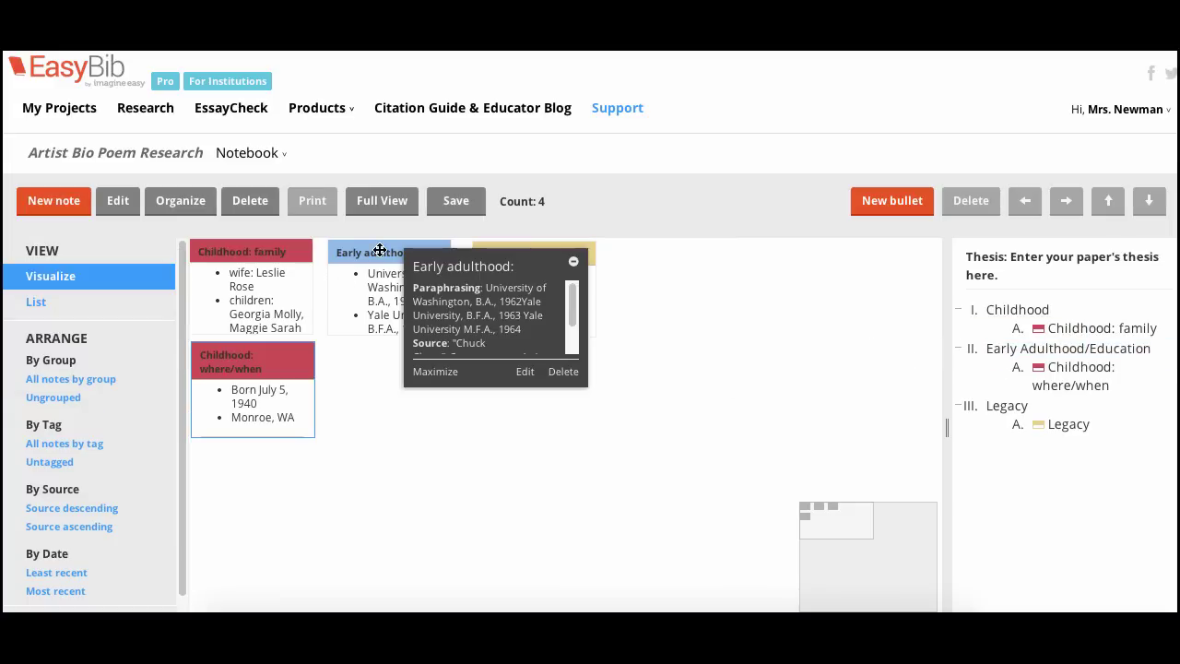
left_click_drag(379, 251, 970, 391)
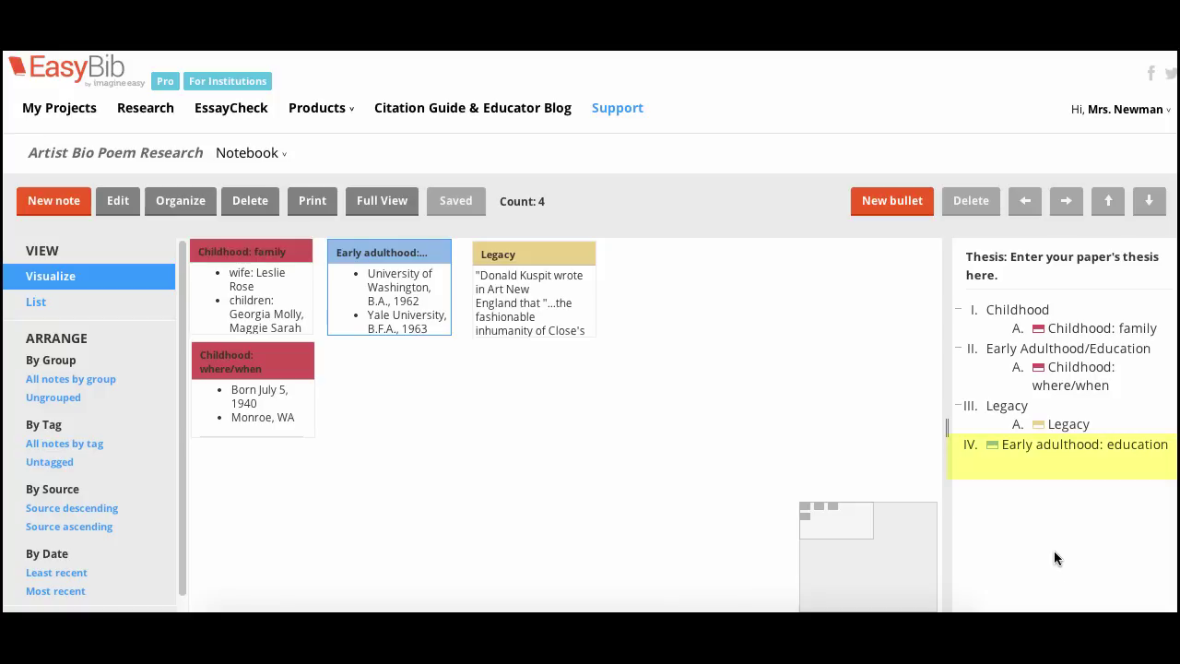
- Move the Early adulthood: education note up the outline and indent it as the second subitem of Early Adulthood/Education
left_click(1023, 451)
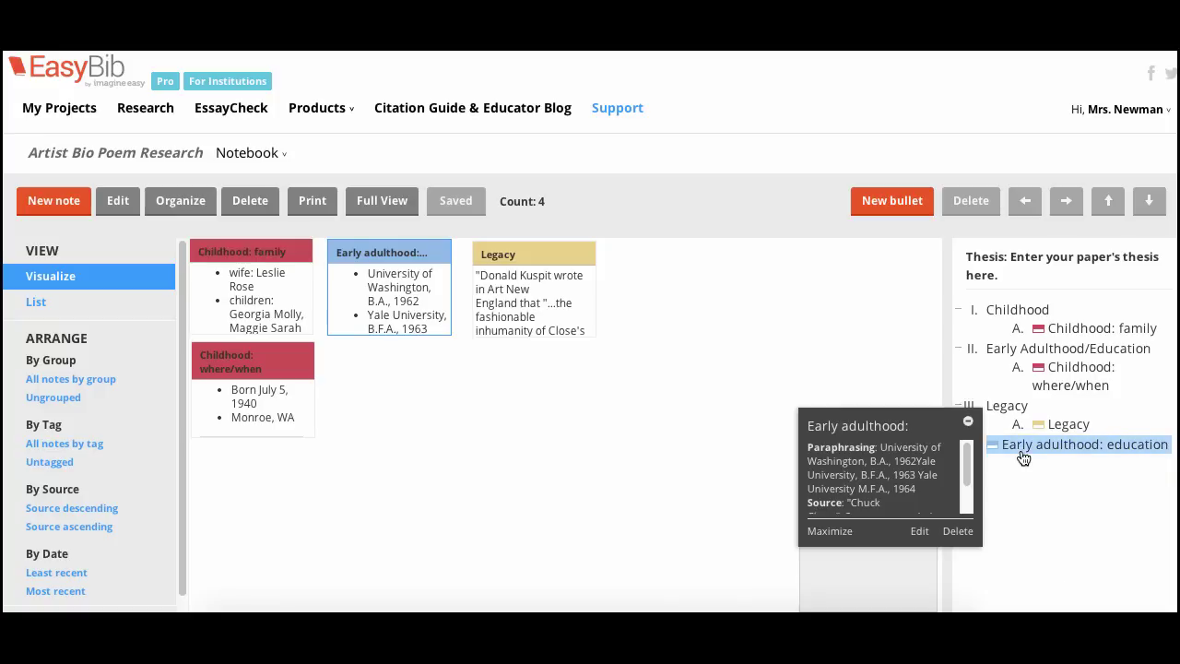
left_click(1113, 206)
left_click(1114, 206)
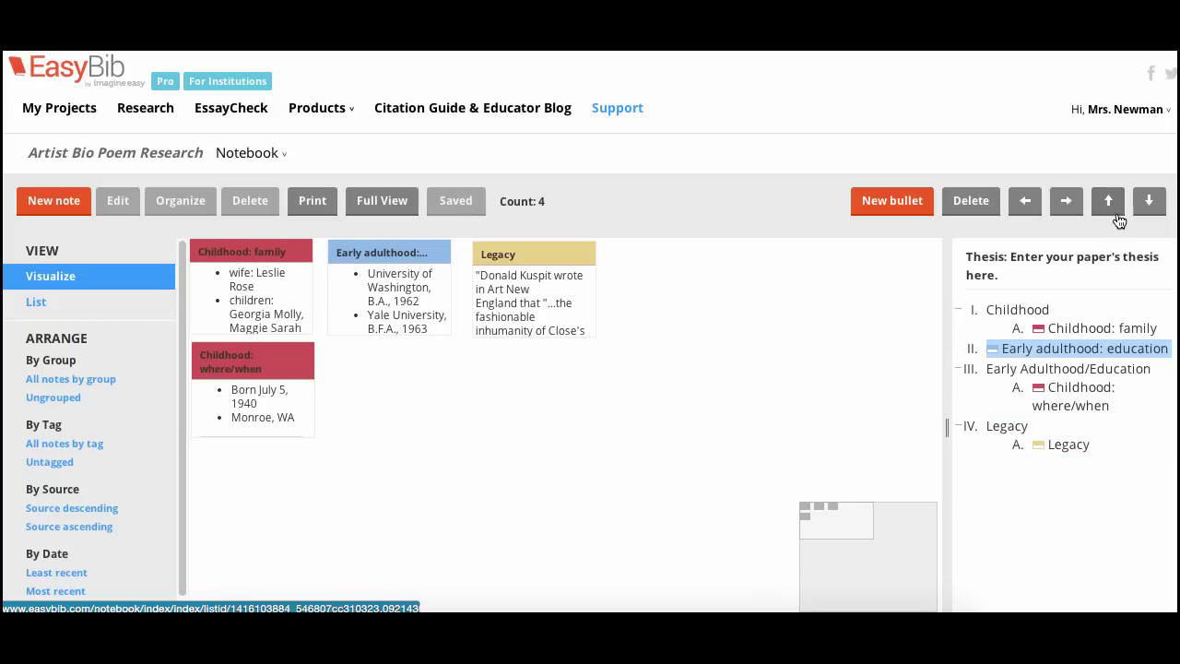
left_click(1144, 207)
left_click(1067, 201)
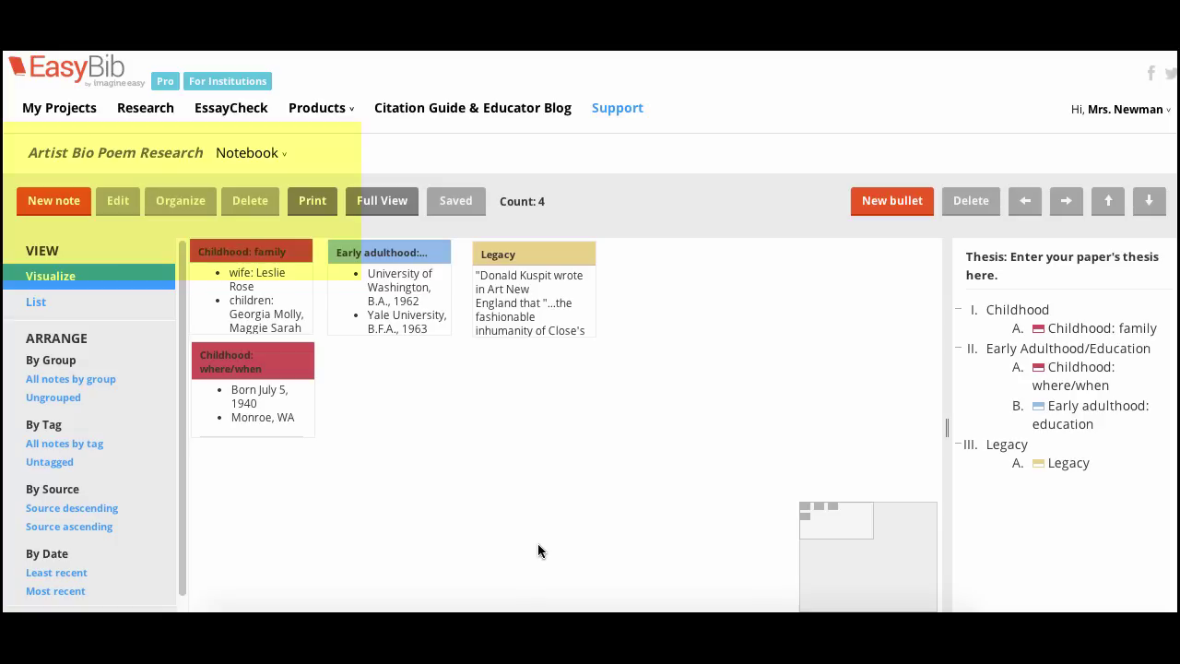
- Switch from the notebook to the project's bibliography and view its list of citations
left_click(249, 153)
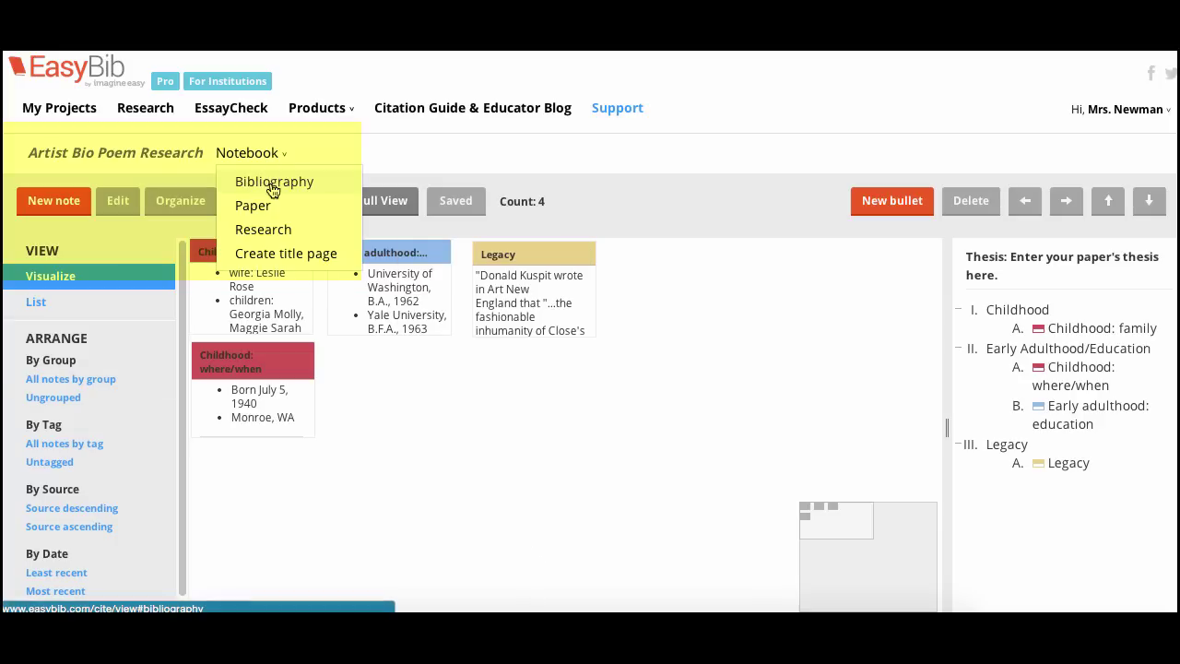
left_click(273, 183)
scroll(711, 312, "down", 4)
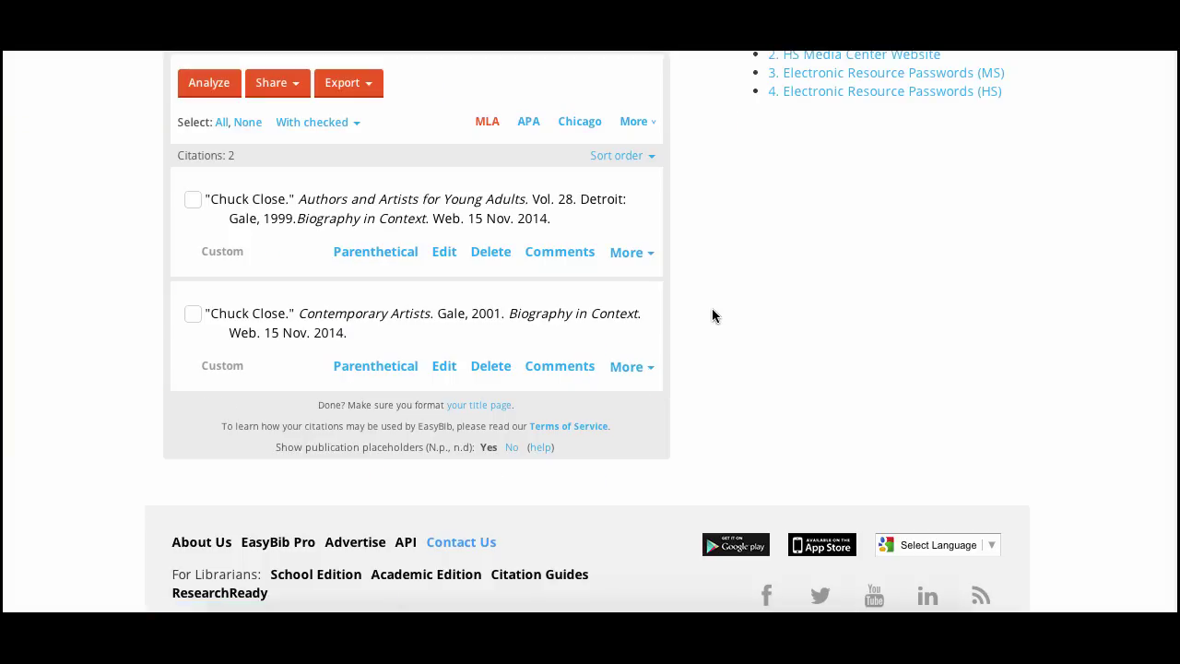